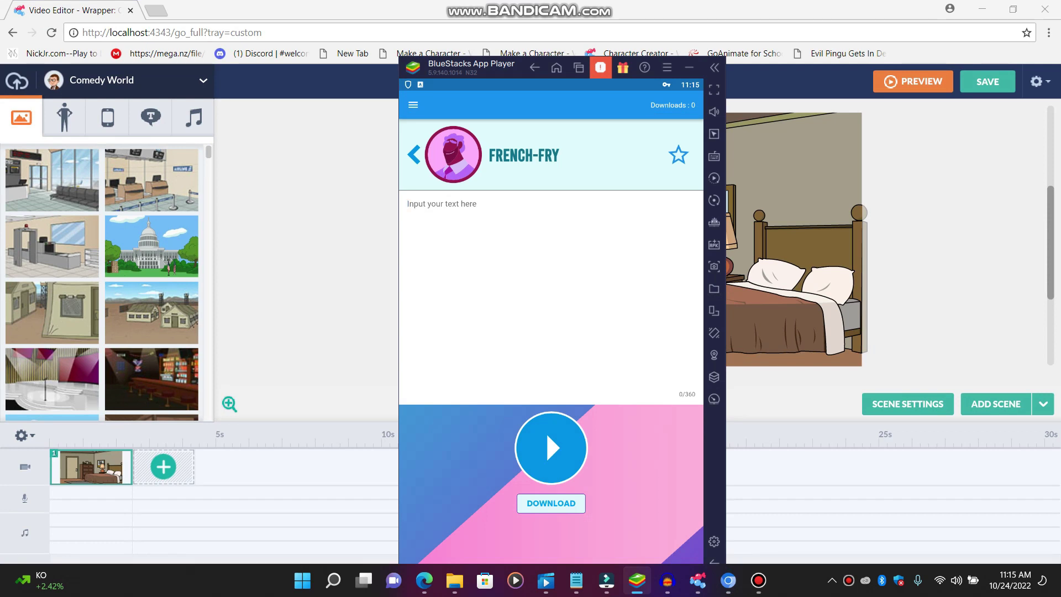
# - Dismiss the full-screen ad and bring the text-to-speech app forward
pyautogui.click(545, 431)
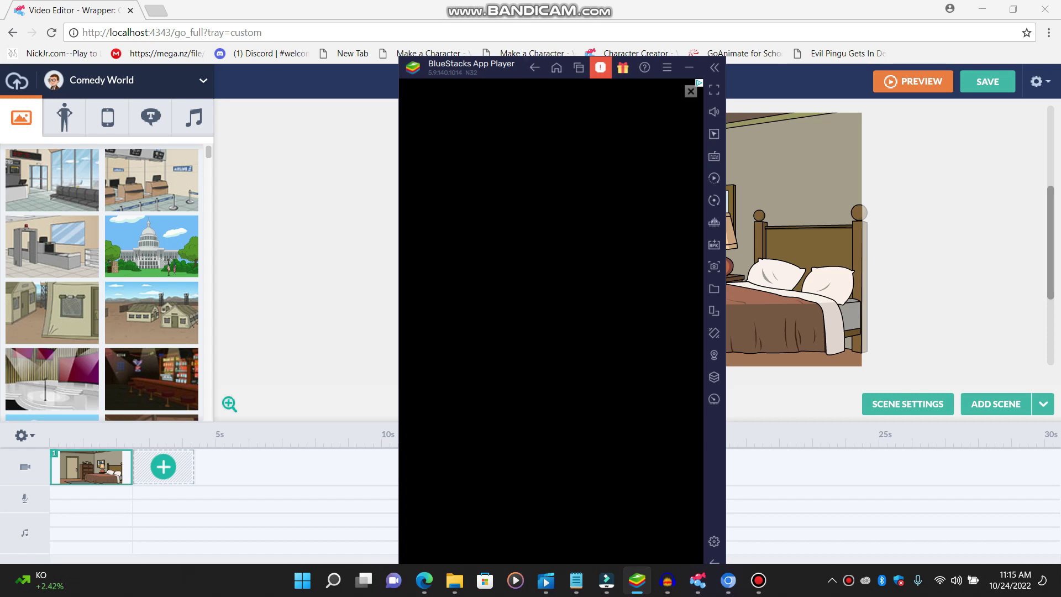
pyautogui.click(691, 90)
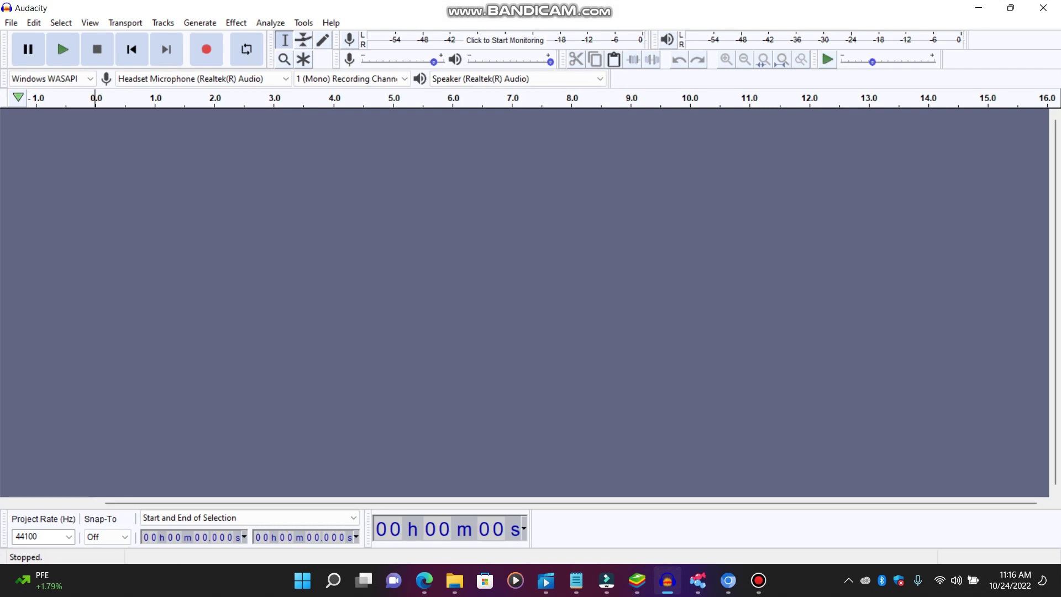
pyautogui.click(728, 580)
pyautogui.click(636, 581)
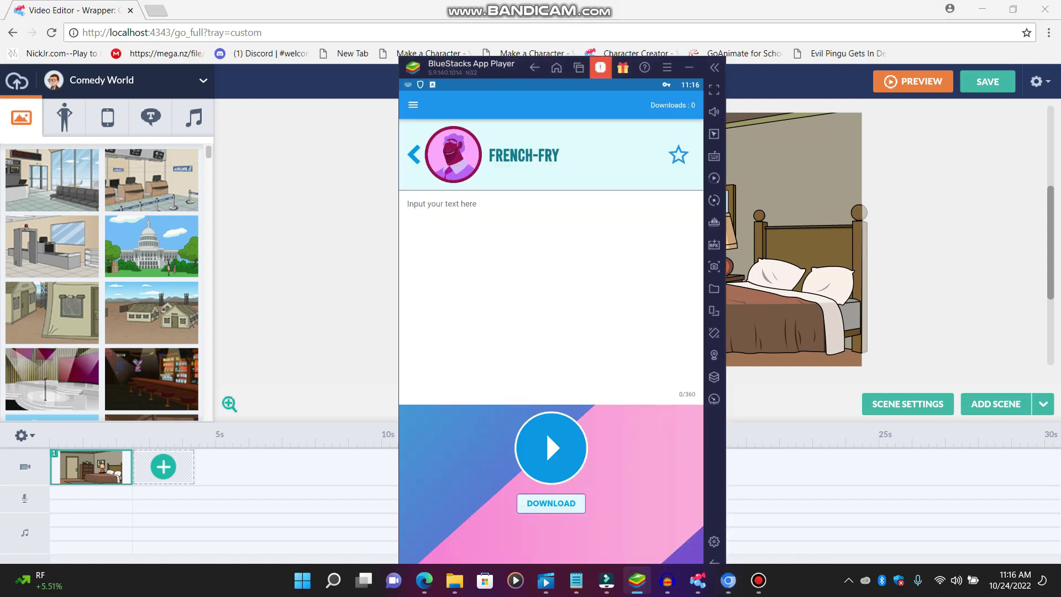
# - Add Dora from the Characters list to the bedroom scene
pyautogui.click(306, 249)
pyautogui.click(64, 116)
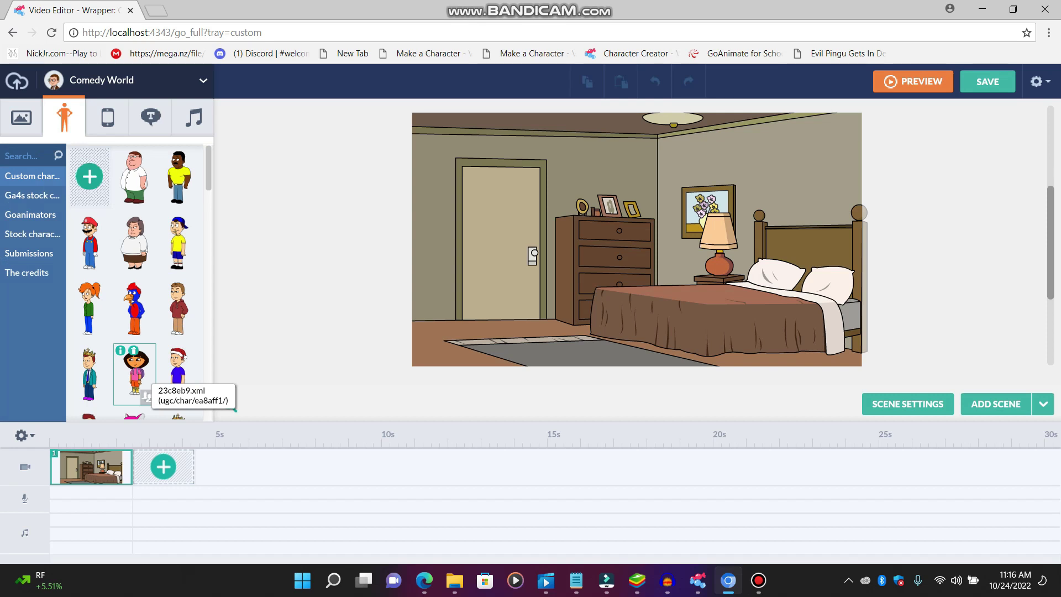
pyautogui.click(136, 378)
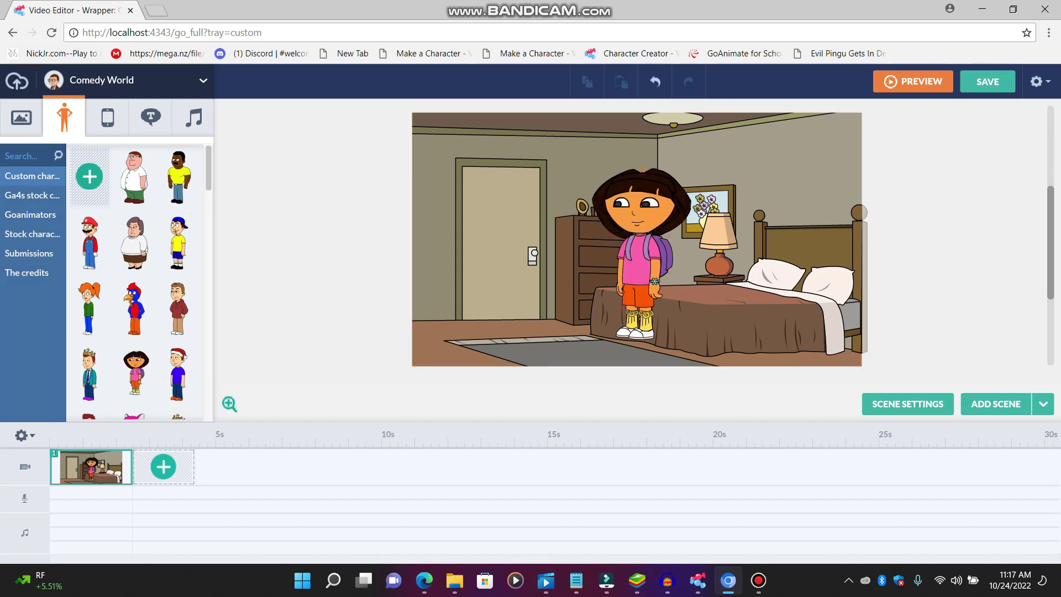
# - Enter the VoiceForge-on-Wrapper test sentence in the French-Fry voice box, fixing typos
pyautogui.click(636, 581)
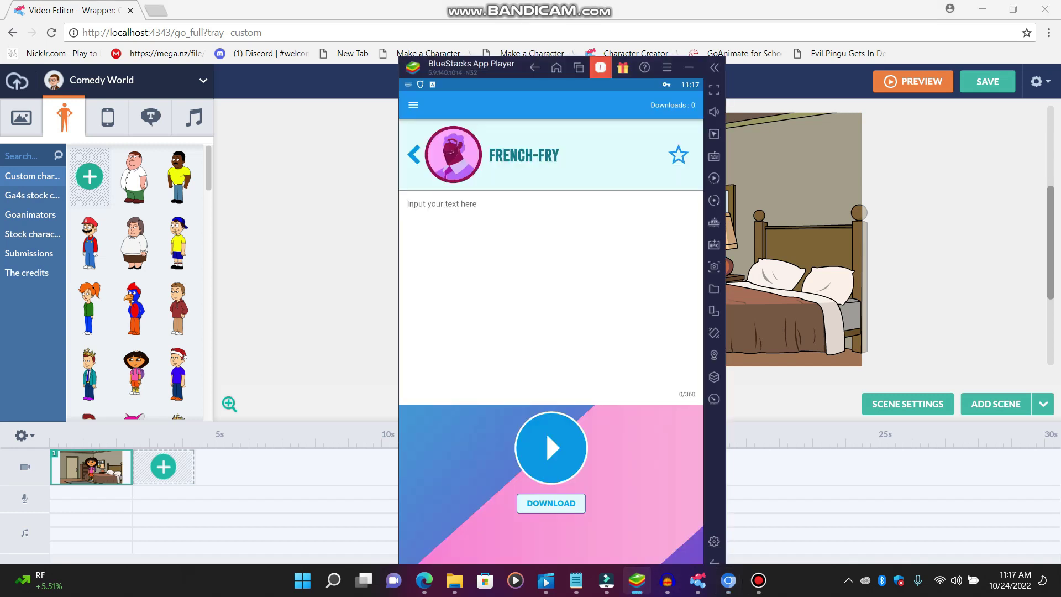
pyautogui.write('Thi')
pyautogui.write('s Is A ')
pyautogui.write('Test Af')
pyautogui.write('te')
pyautogui.press('BackSpace')
pyautogui.press('BackSpace')
pyautogui.press('BackSpace')
pyautogui.press('BackSpace')
pyautogui.write('Of')
pyautogui.write(' Voice')
pyautogui.write('forge B')
pyautogui.write('ack On W')
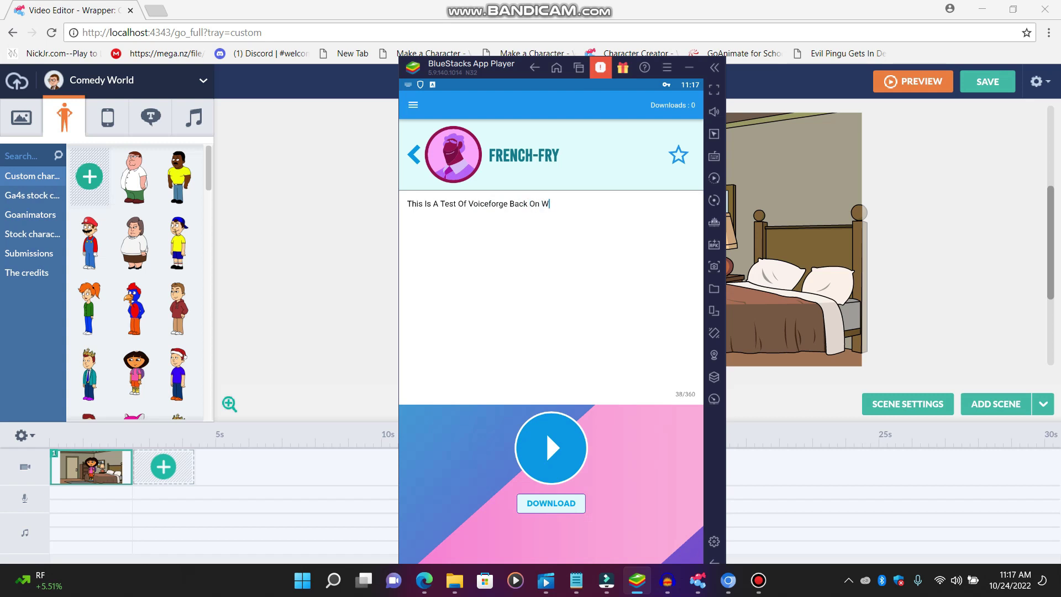
pyautogui.write('e')
pyautogui.press('BackSpace')
pyautogui.write('rapper ')
pyautogui.write('Offline A')
pyautogui.write('fter ')
pyautogui.write('July 2')
pyautogui.write('022')
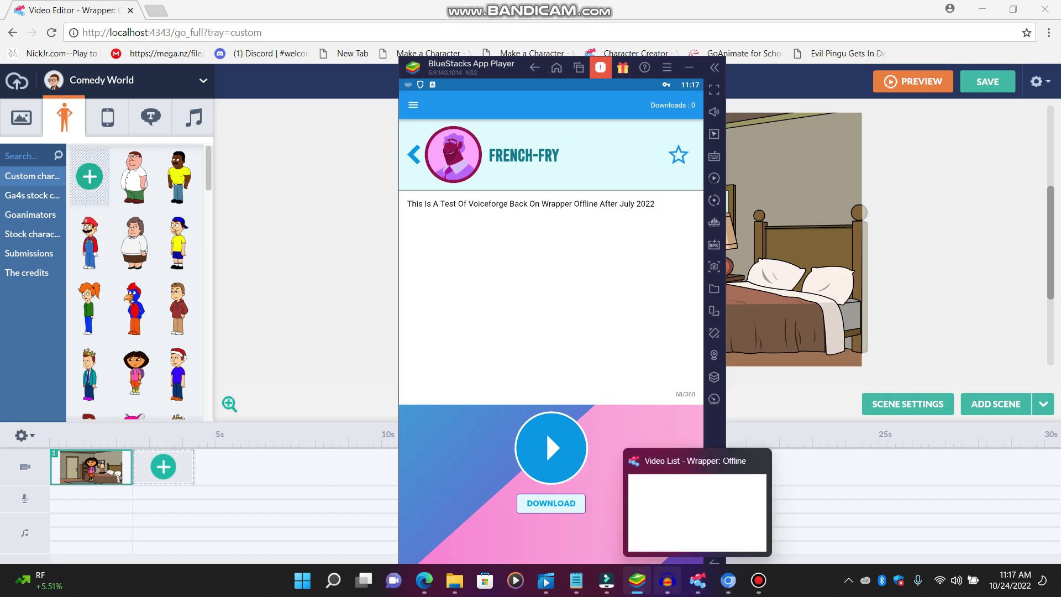
pyautogui.click(666, 581)
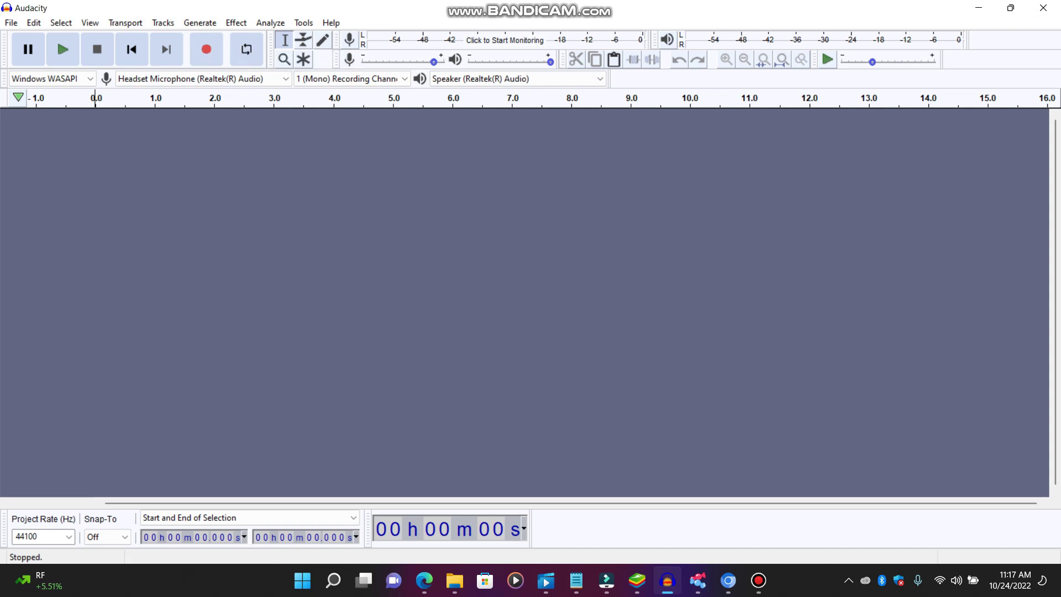
# - Delete the leading and trailing silence from the voice clip and preview it
pyautogui.click(758, 581)
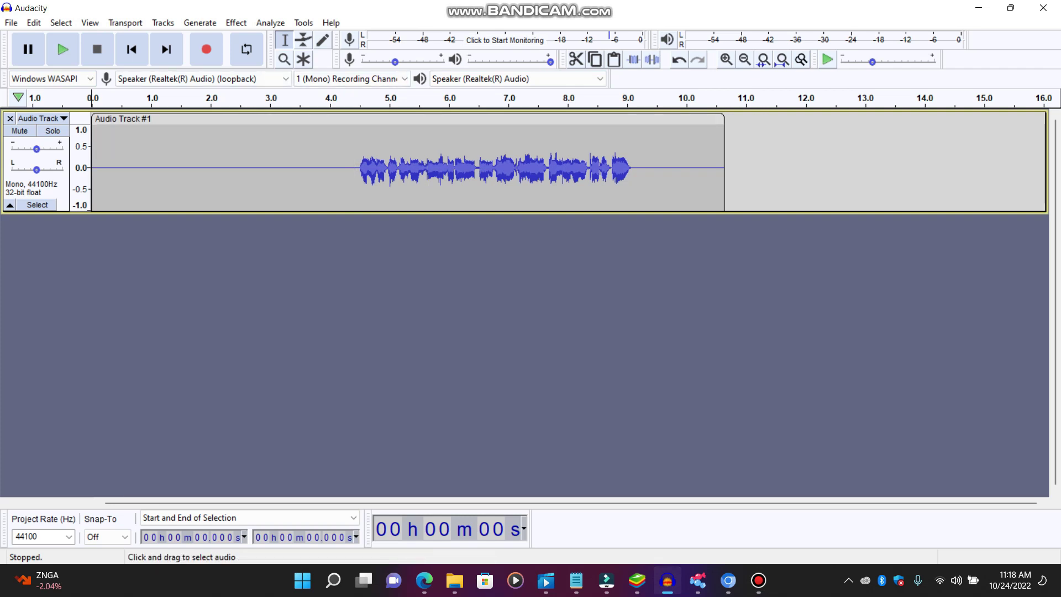
pyautogui.moveTo(355, 166); pyautogui.dragTo(87, 166)
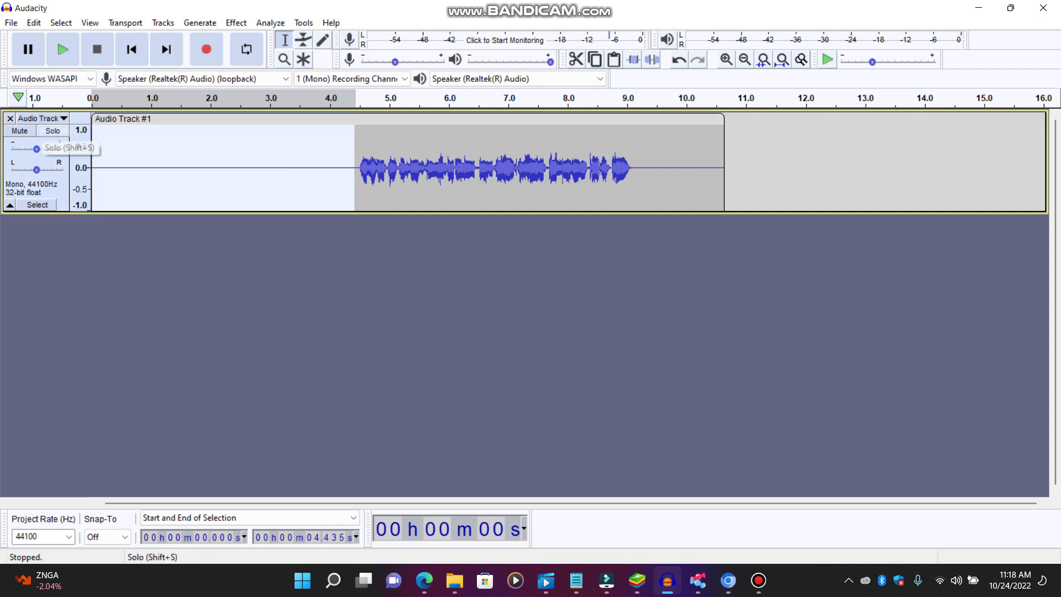
pyautogui.press('Delete')
pyautogui.moveTo(371, 165); pyautogui.dragTo(516, 166)
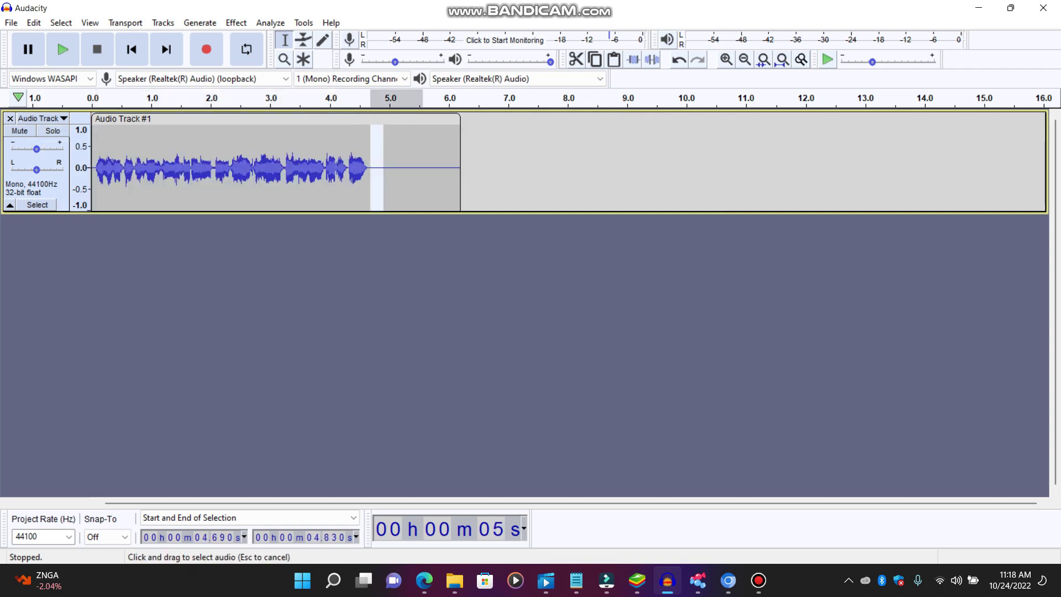
pyautogui.press('Delete')
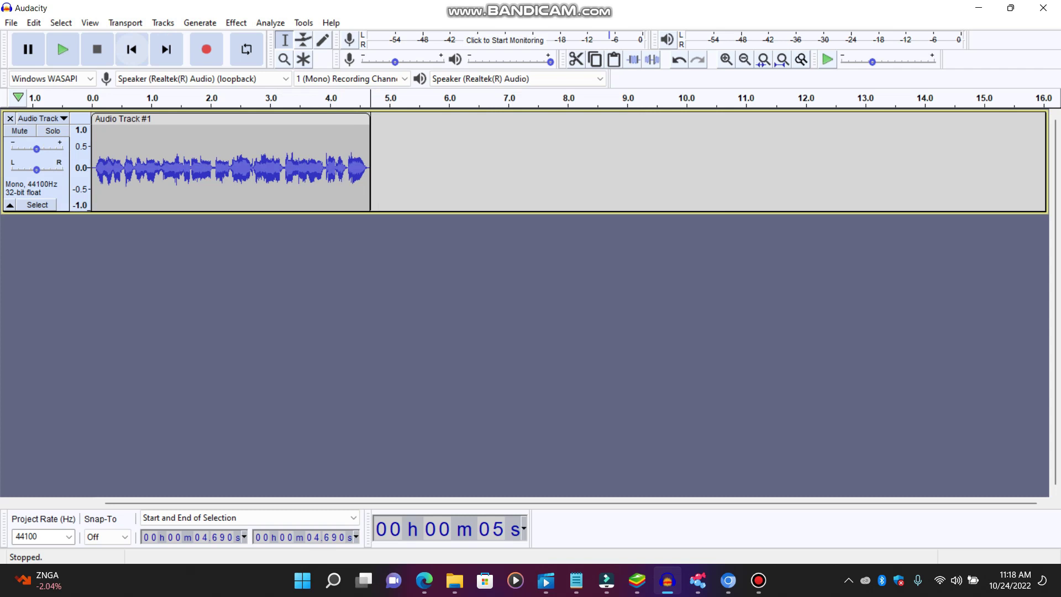
pyautogui.click(131, 49)
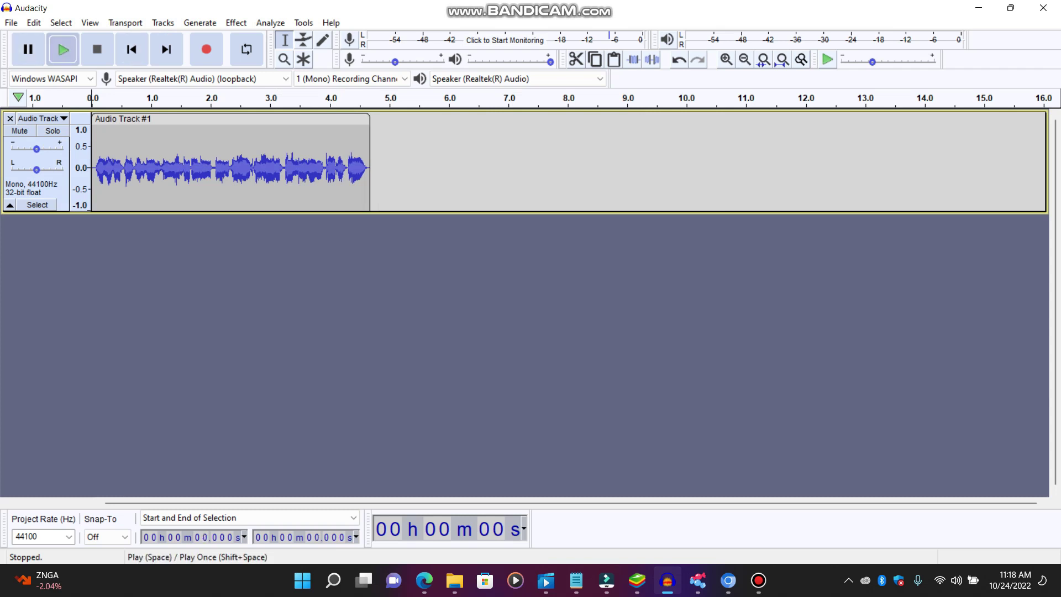
pyautogui.click(64, 49)
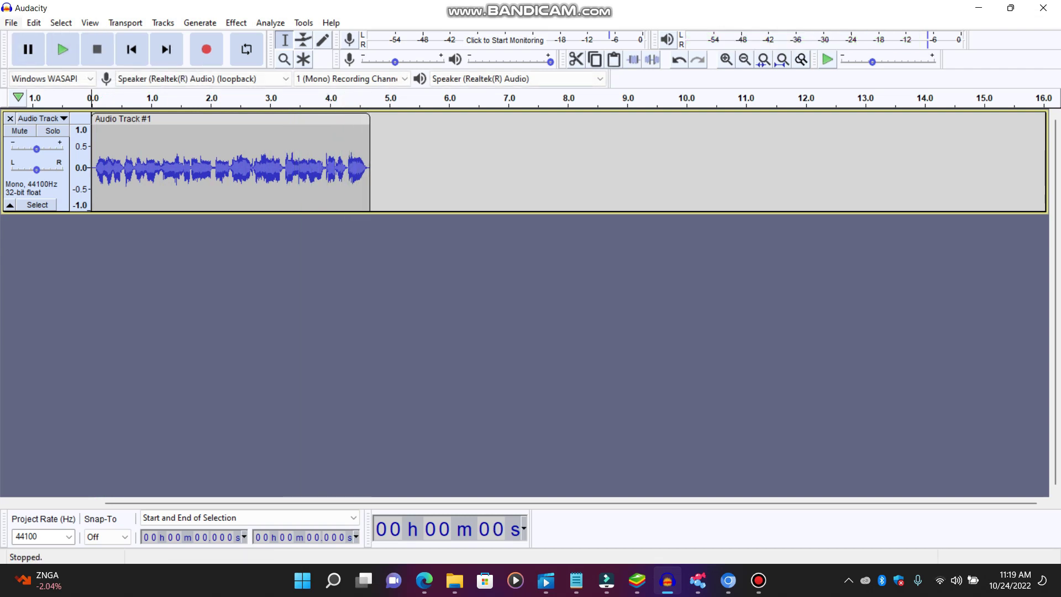
# - Start exporting the trimmed clip with File > Export > Export as WAV
pyautogui.hotkey('alt', 'f')
pyautogui.press('Down')
pyautogui.press('Down')
pyautogui.press('Down')
pyautogui.press('Right')
pyautogui.press('Left')
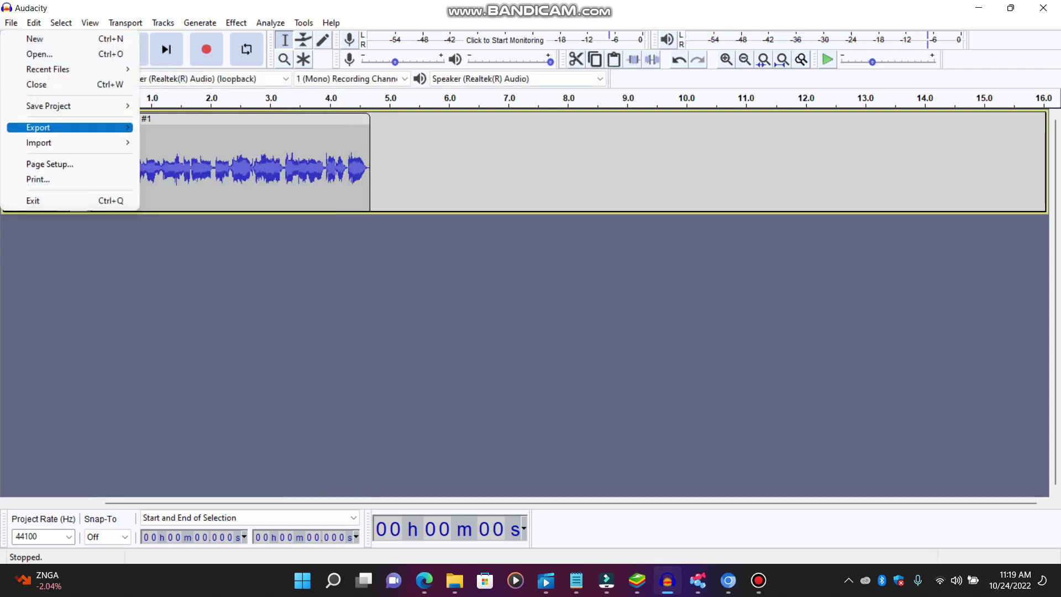
pyautogui.press('Right')
pyautogui.press('Down')
pyautogui.press('Down')
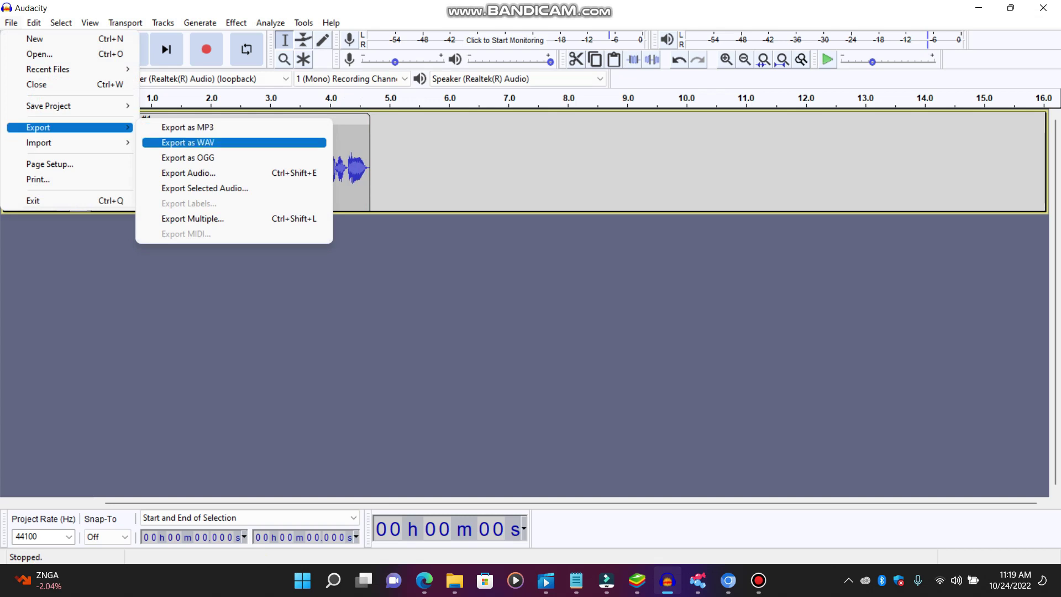
pyautogui.press('Return')
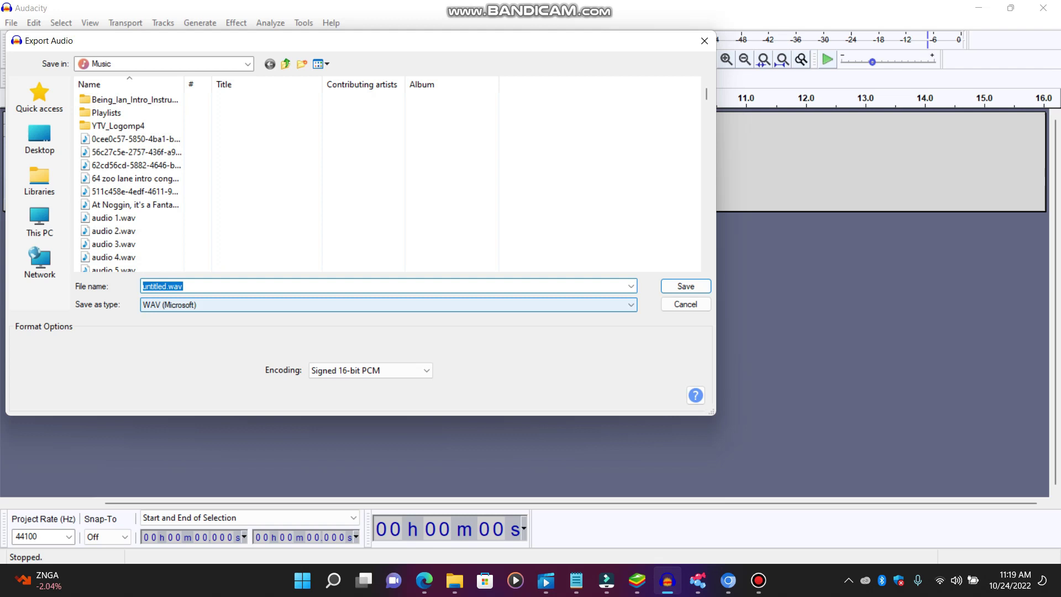
pyautogui.write('French ')
pyautogui.write('Fry V')
pyautogui.write('oiceforge ')
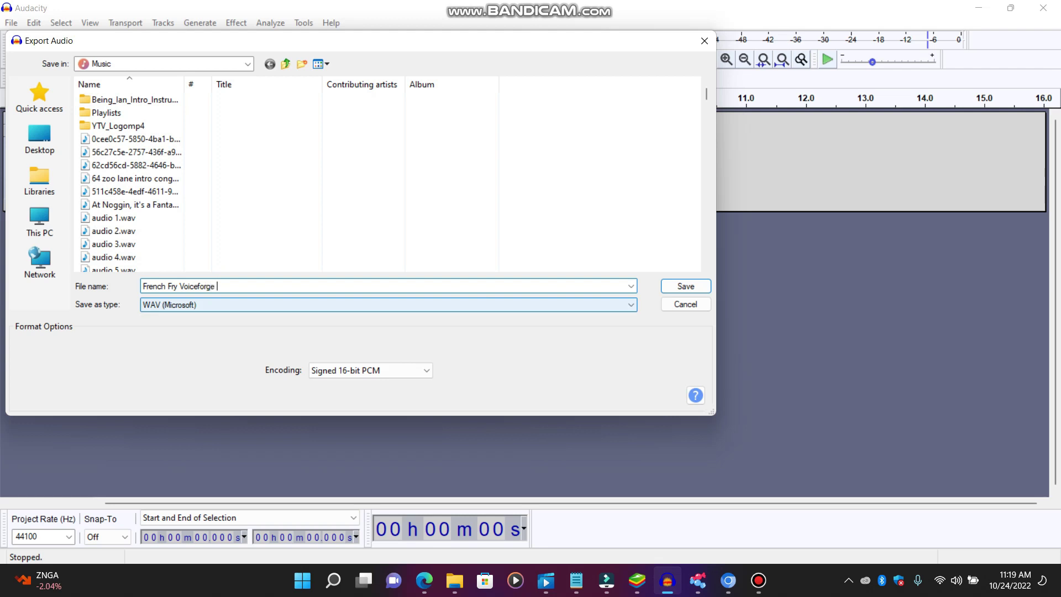
pyautogui.write('1')
# - Save the WAV as 'French Fry Voiceforge 1' in the Music folder
pyautogui.press('Return')
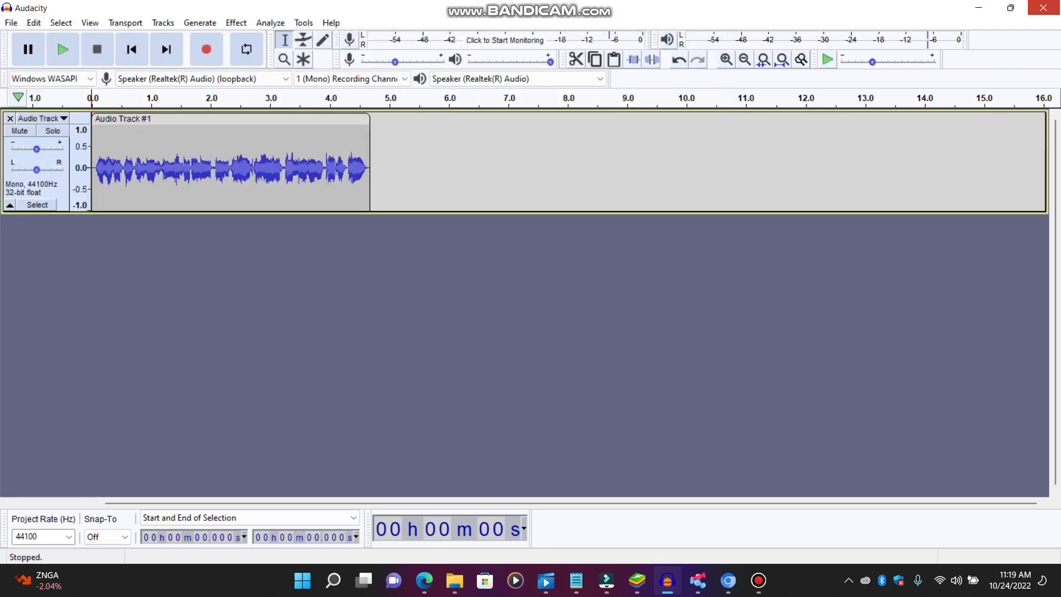
# - Quit Audacity without saving the audio project
pyautogui.click(1042, 7)
pyautogui.moveTo(728, 581)
pyautogui.click(559, 283)
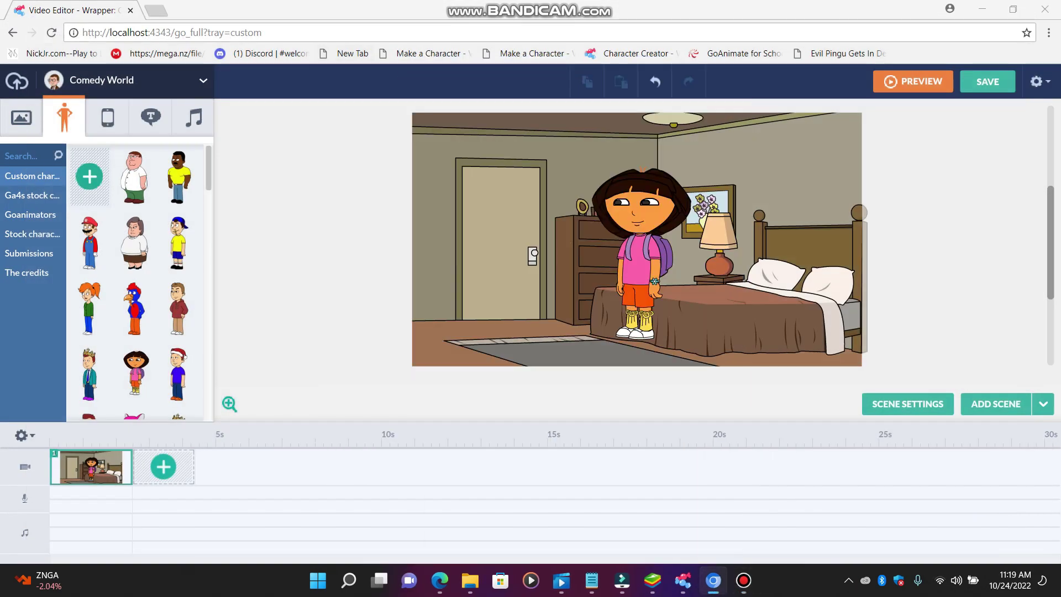
pyautogui.click(713, 580)
# - Upload French Fry Voiceforge 1.wav as Dora's dialogue voice
pyautogui.click(636, 260)
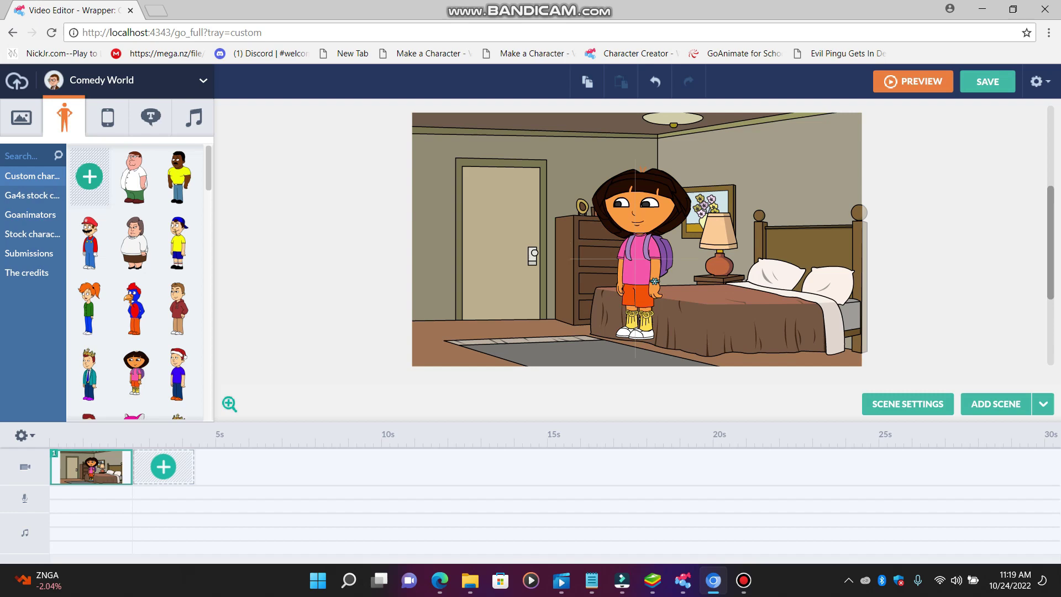
pyautogui.click(97, 145)
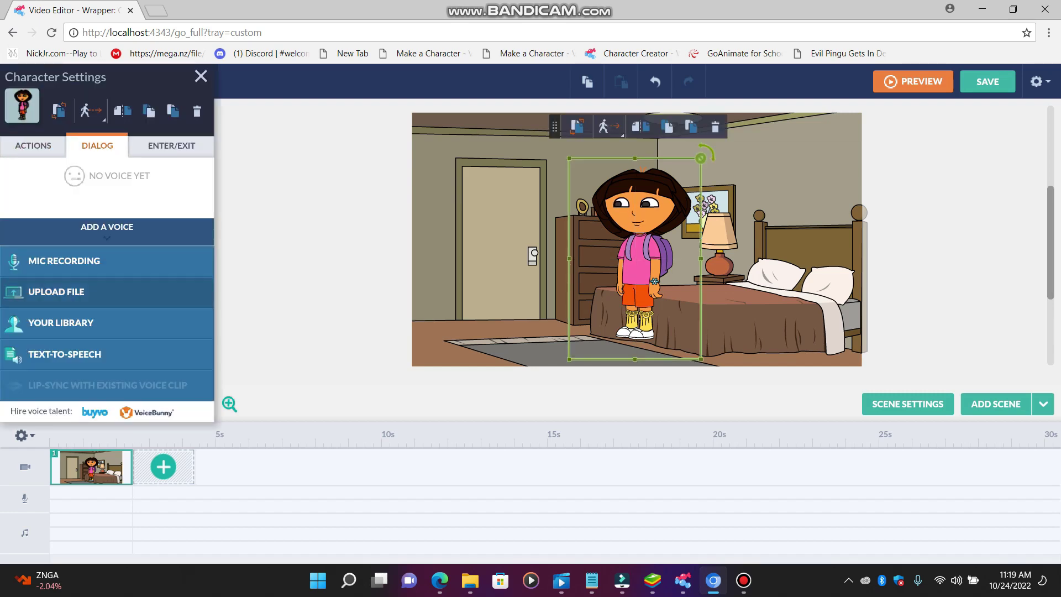
pyautogui.click(56, 291)
pyautogui.click(529, 347)
pyautogui.write('fr')
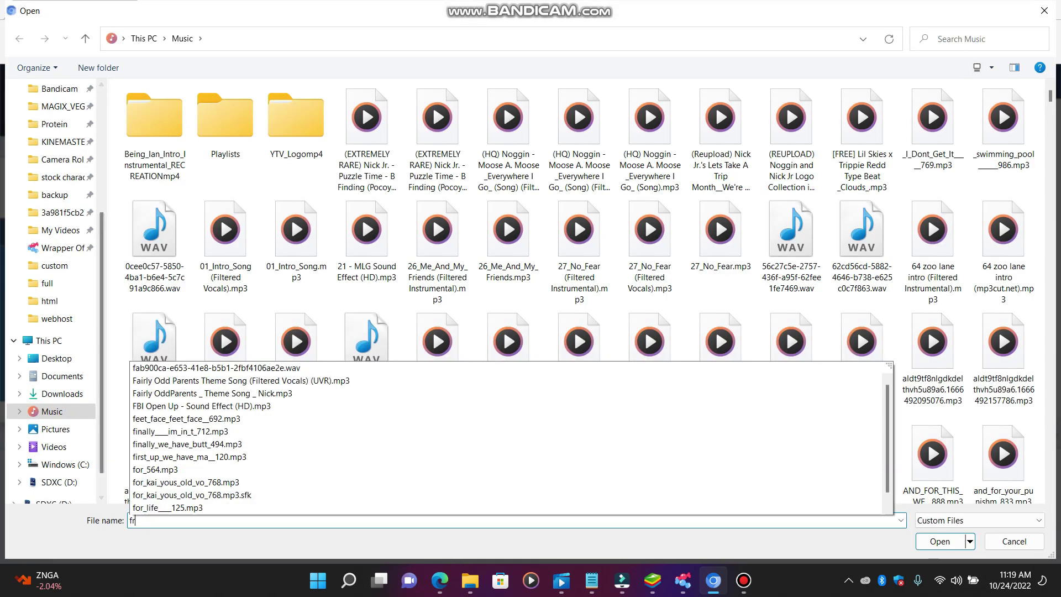
pyautogui.write('e')
pyautogui.click(166, 570)
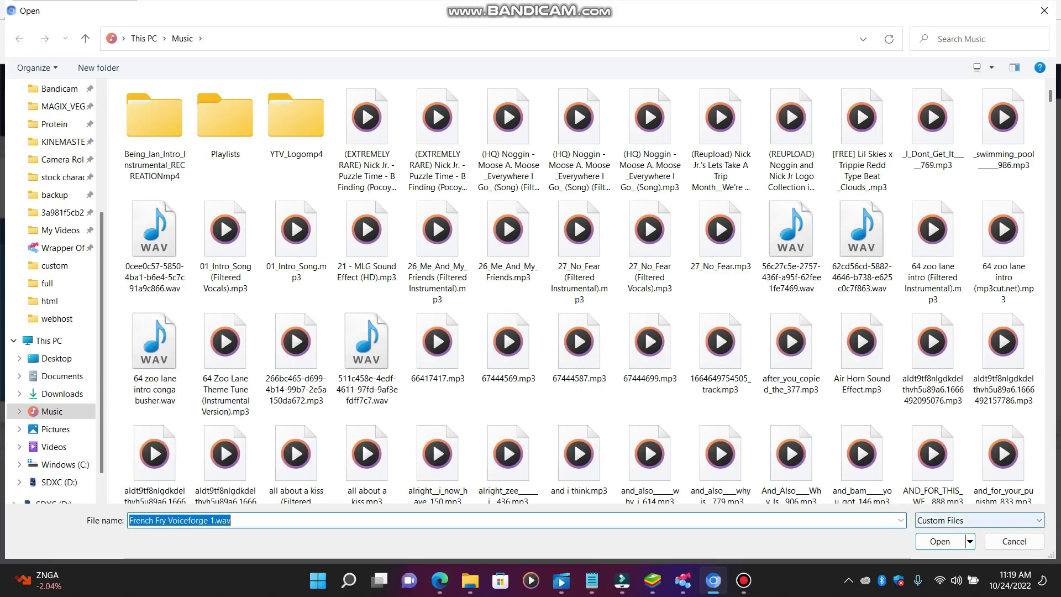
pyautogui.click(940, 541)
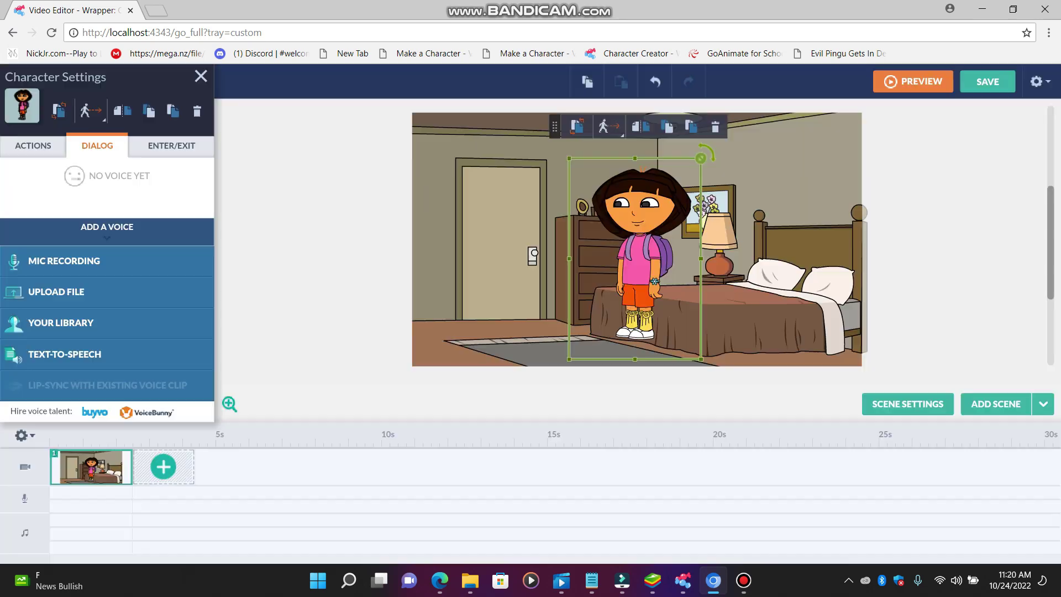
# - Cancel the stalled upload and import French Fry Voiceforge 1.wav into the media library
pyautogui.click(201, 76)
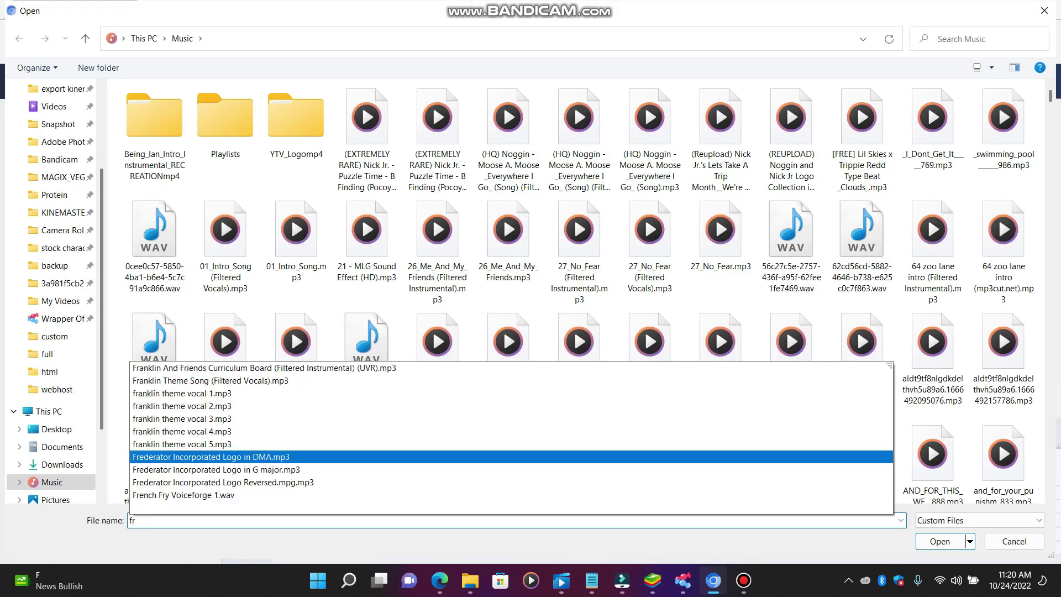
pyautogui.press('Down')
pyautogui.press('Down')
pyautogui.press('Return')
pyautogui.press('Return')
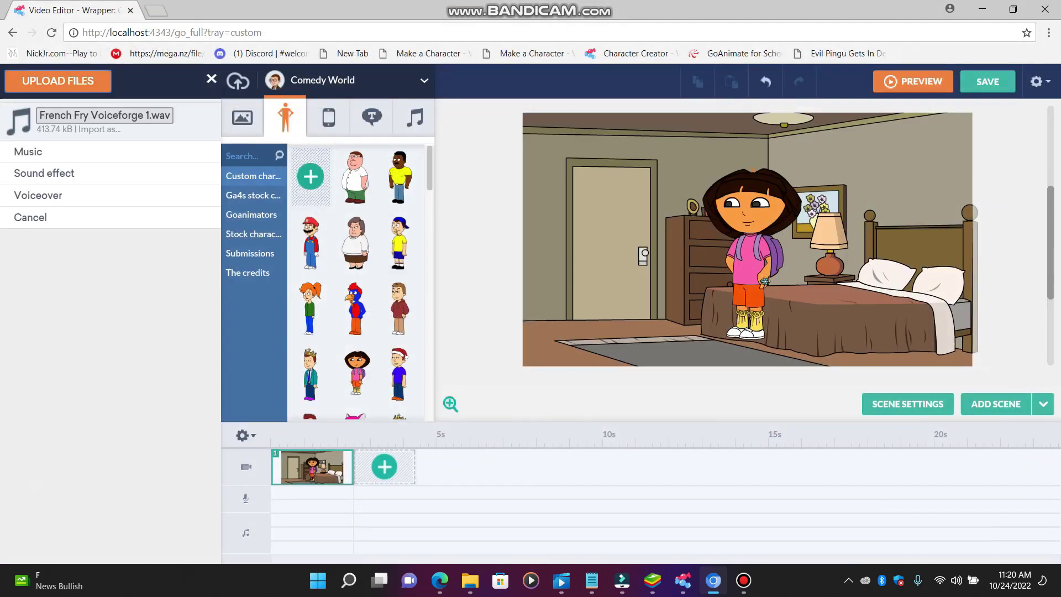
pyautogui.click(37, 195)
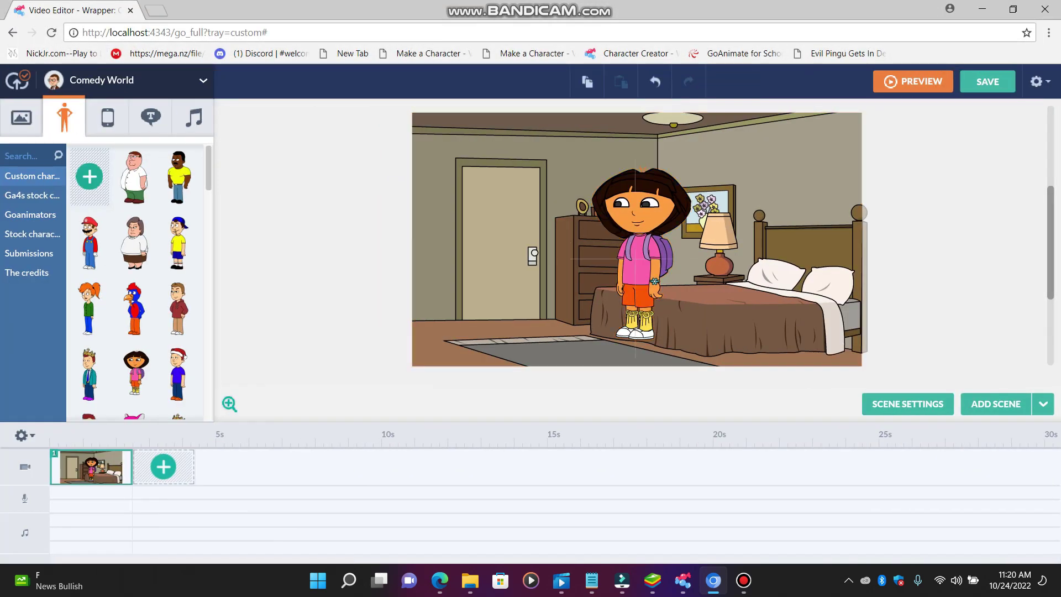
# - Add French Fry Voiceforge 1.wav from Your Library as Dora's voice line, then deselect her
pyautogui.click(637, 266)
pyautogui.click(97, 145)
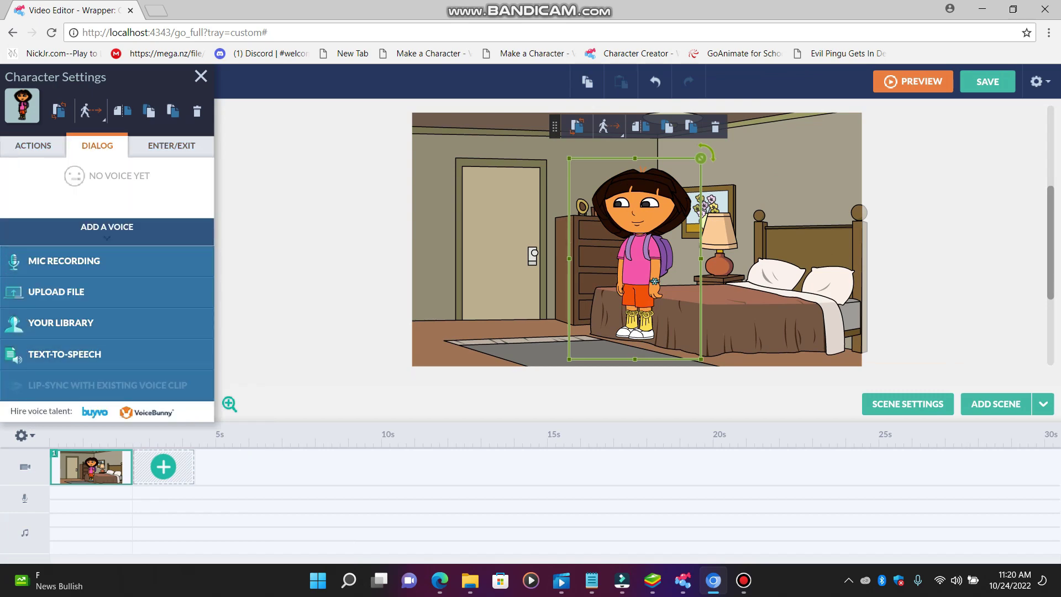
pyautogui.click(61, 322)
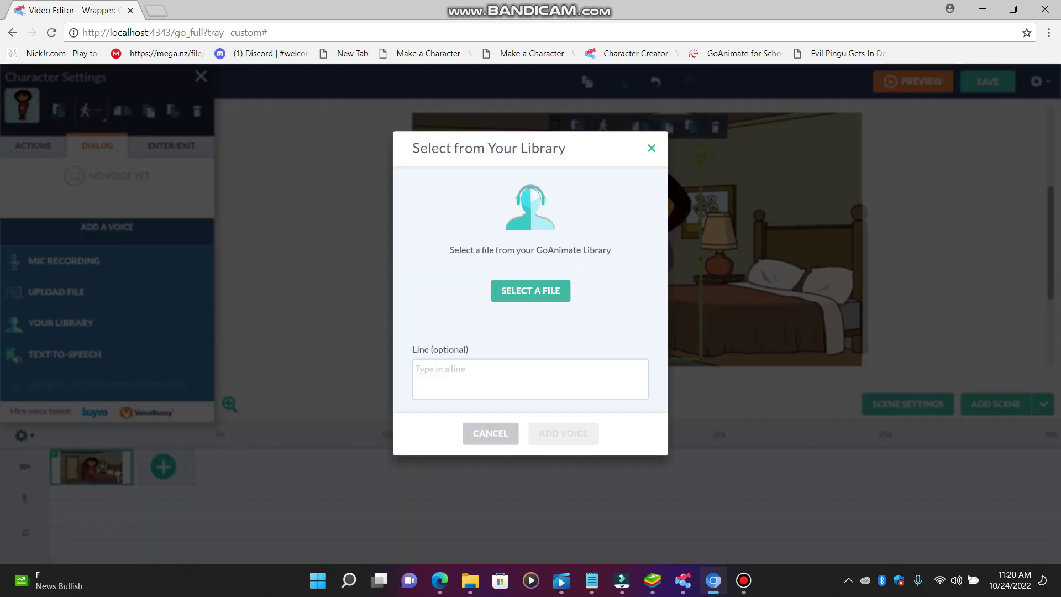
pyautogui.click(530, 290)
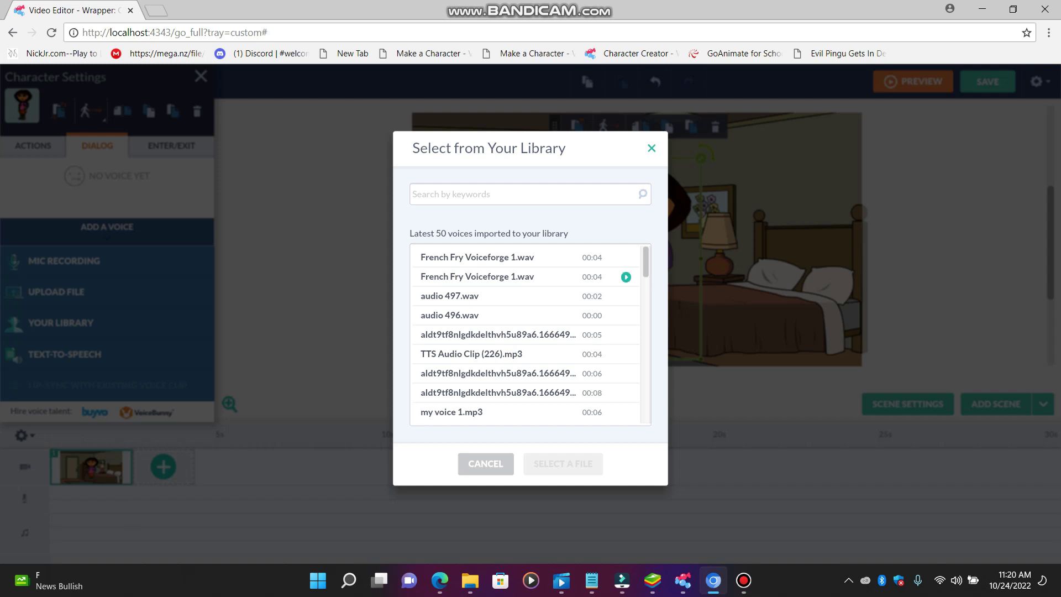
pyautogui.click(497, 276)
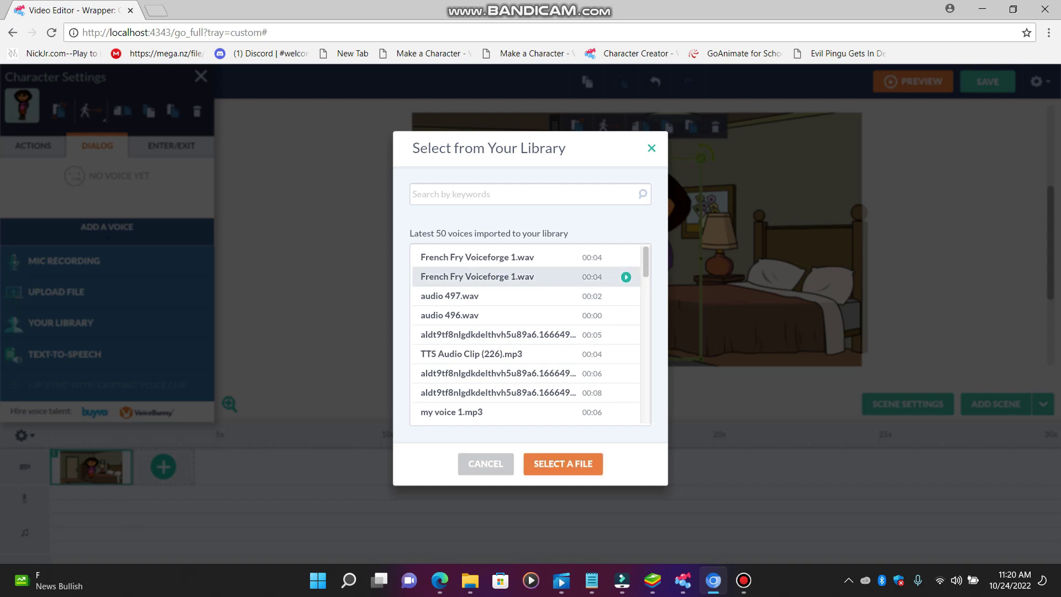
pyautogui.click(563, 463)
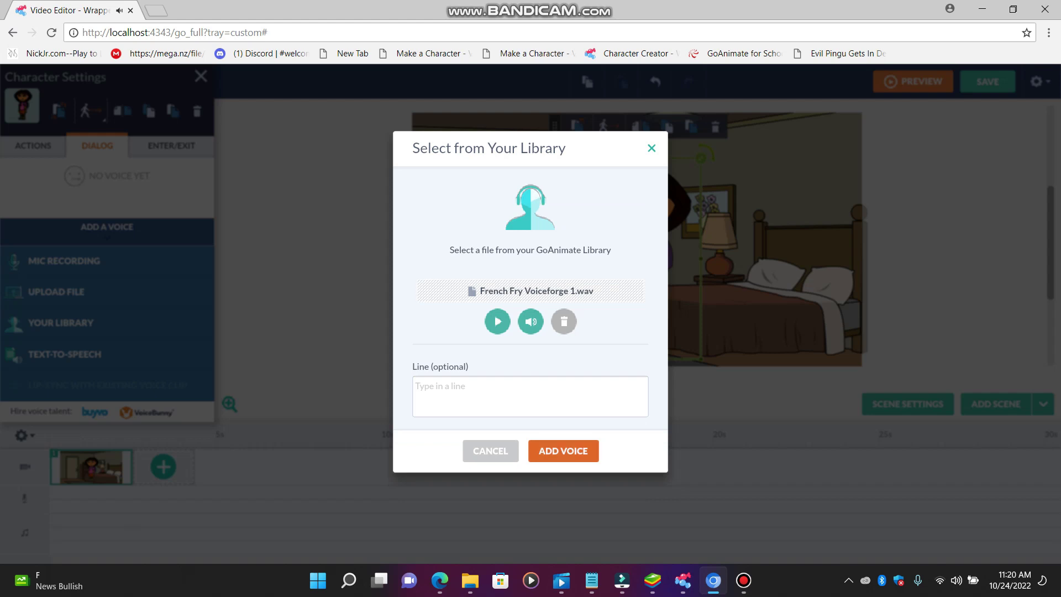
pyautogui.click(563, 450)
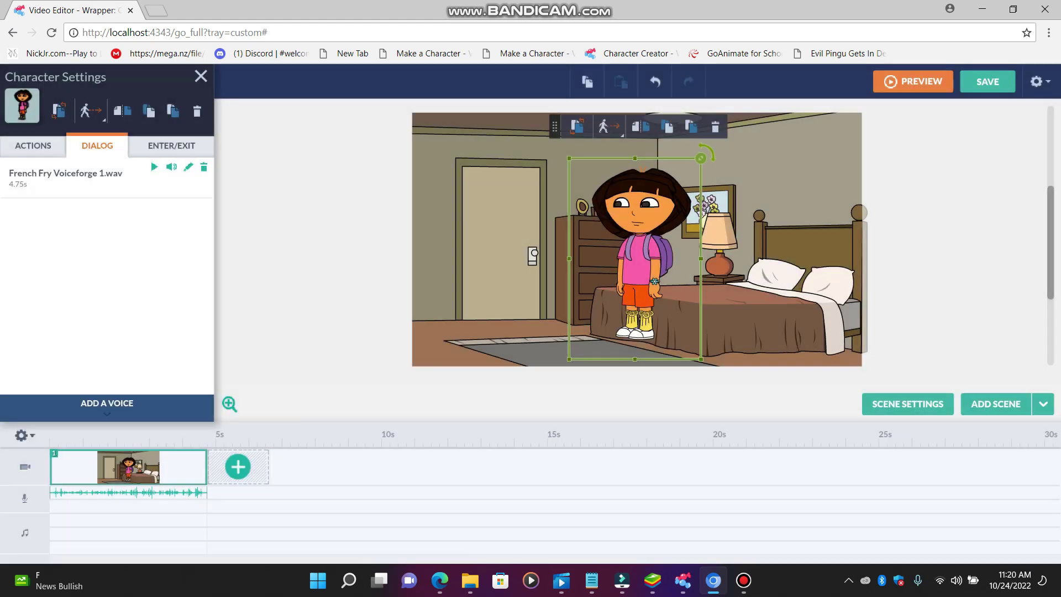
pyautogui.press('Escape')
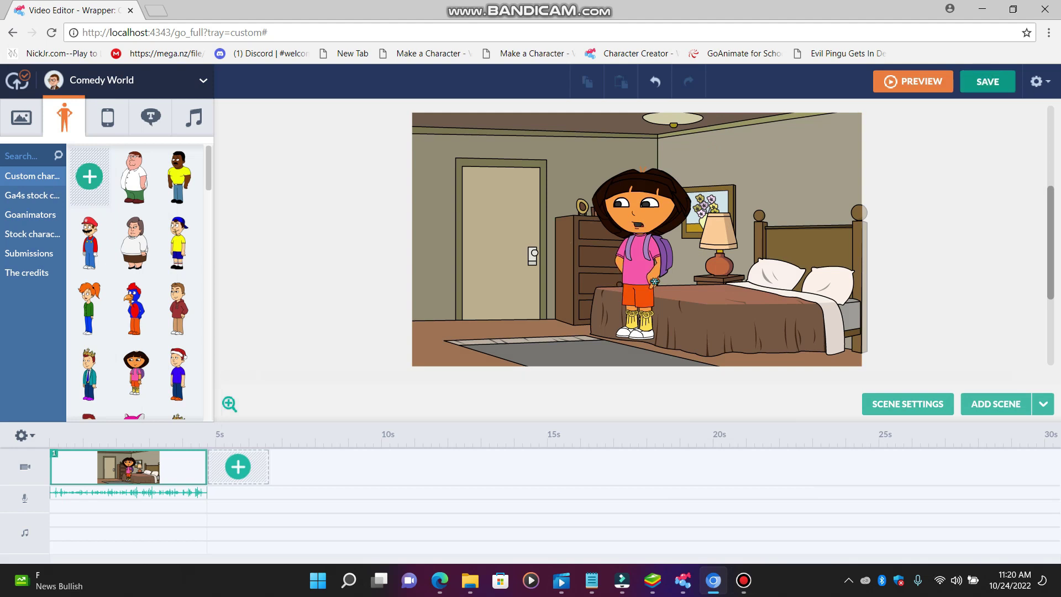
# - Save the video as 'gkjhfkhfkhd' and close the editor
pyautogui.hotkey('ctrl', 's')
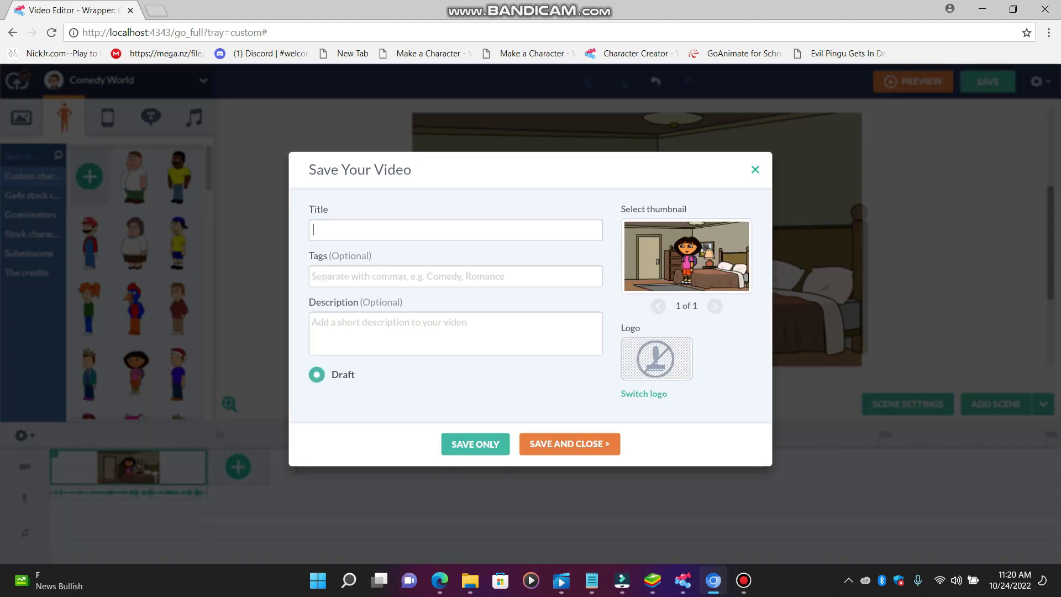
pyautogui.write('gkjhfkhfkhd')
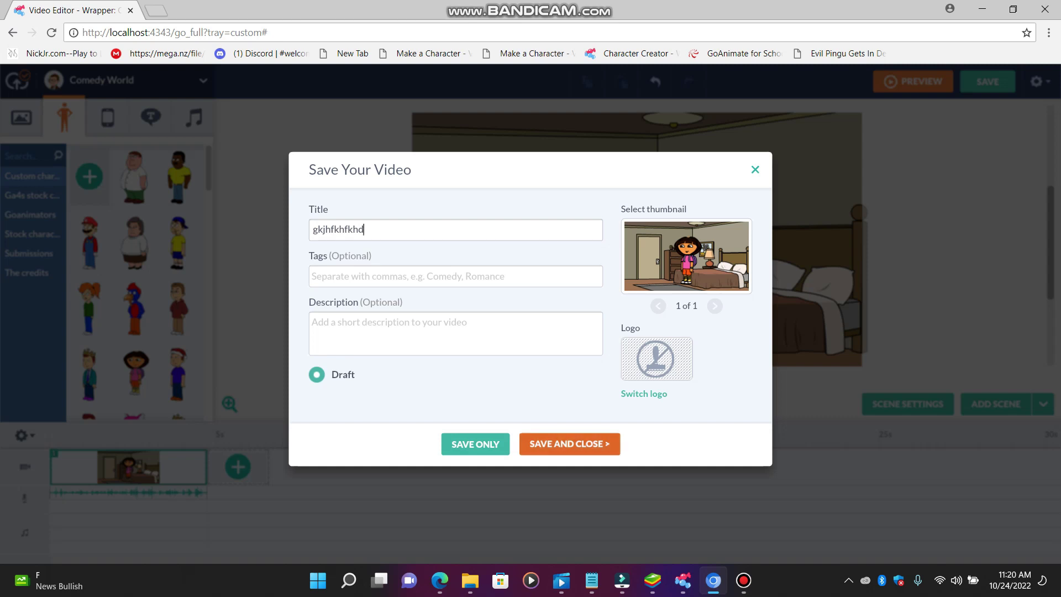
pyautogui.click(569, 444)
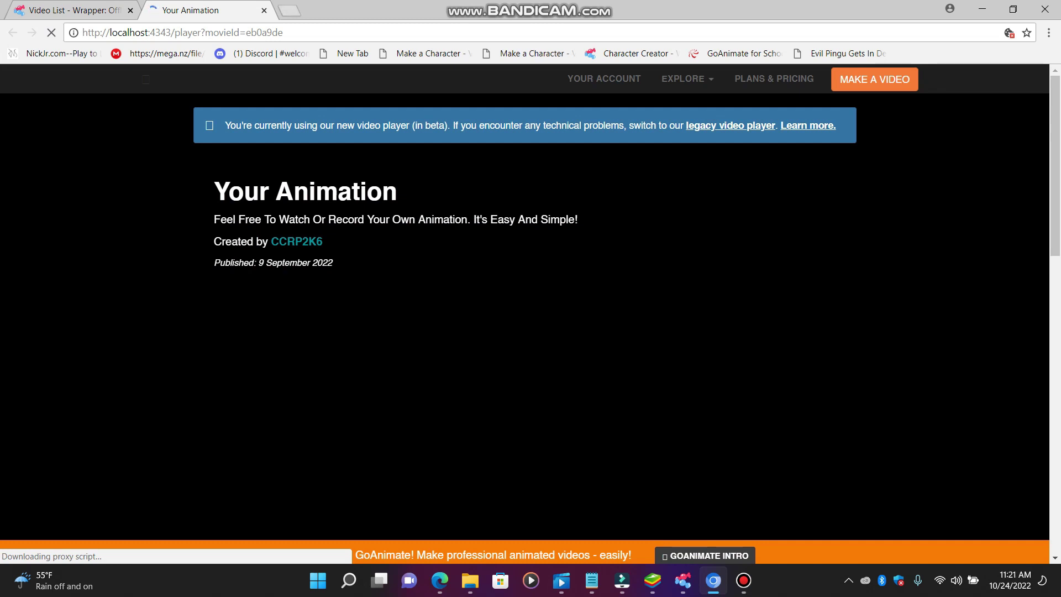
# - Reload the Video List and play the new 'gkjhfkhfkhd' Dora video
pyautogui.hotkey('ctrl', 'w')
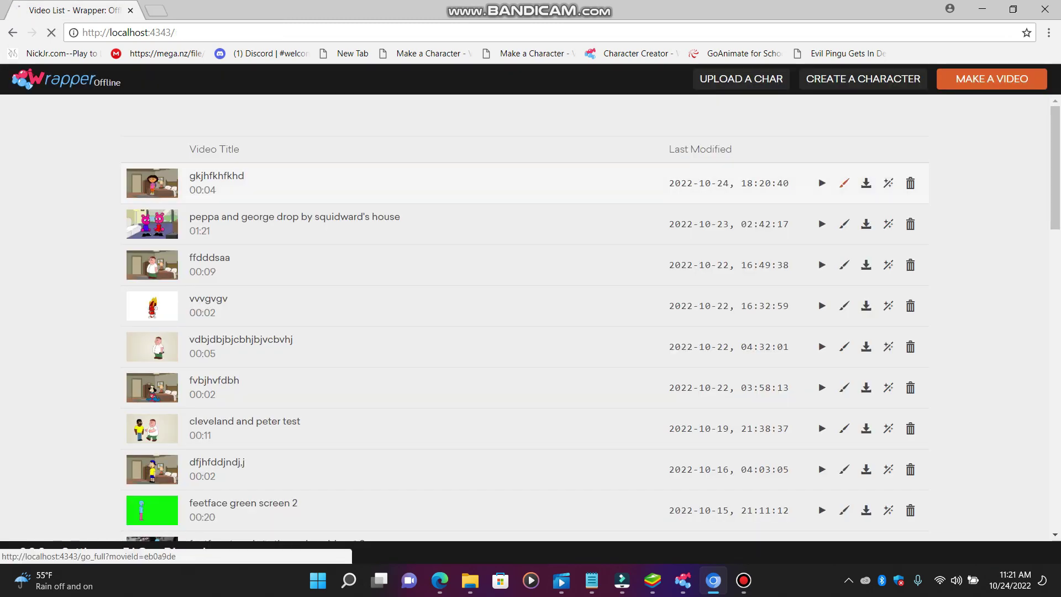
pyautogui.click(844, 182)
pyautogui.click(744, 580)
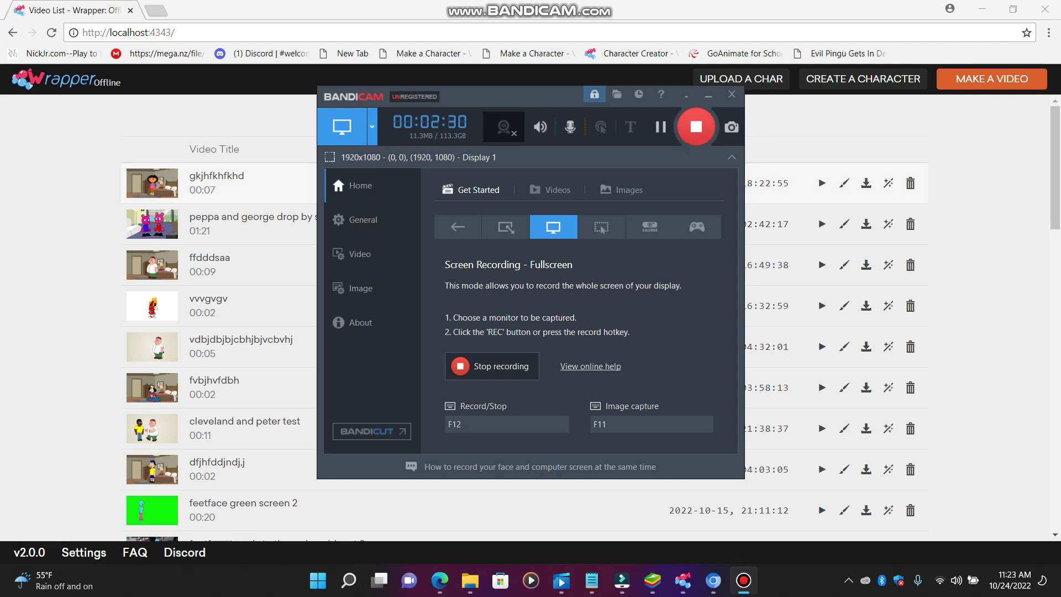
pyautogui.hotkey('alt', 'Tab')
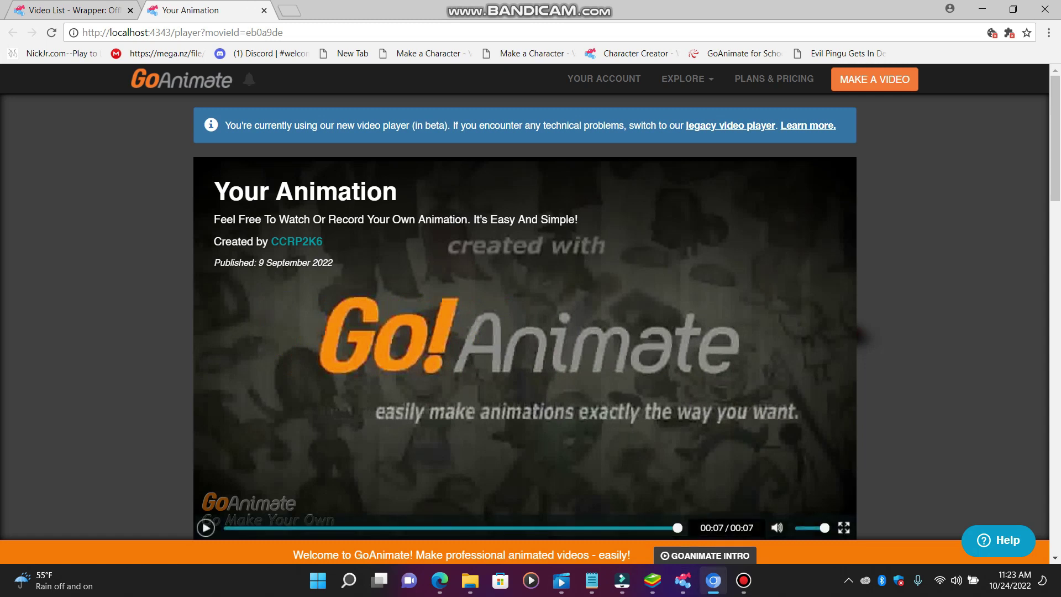
pyautogui.click(744, 580)
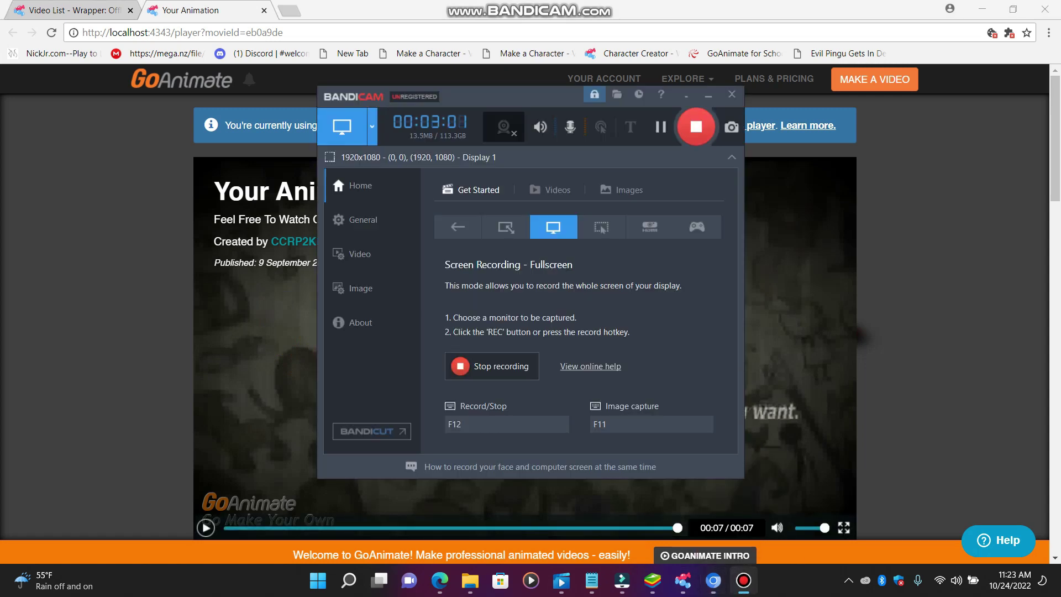